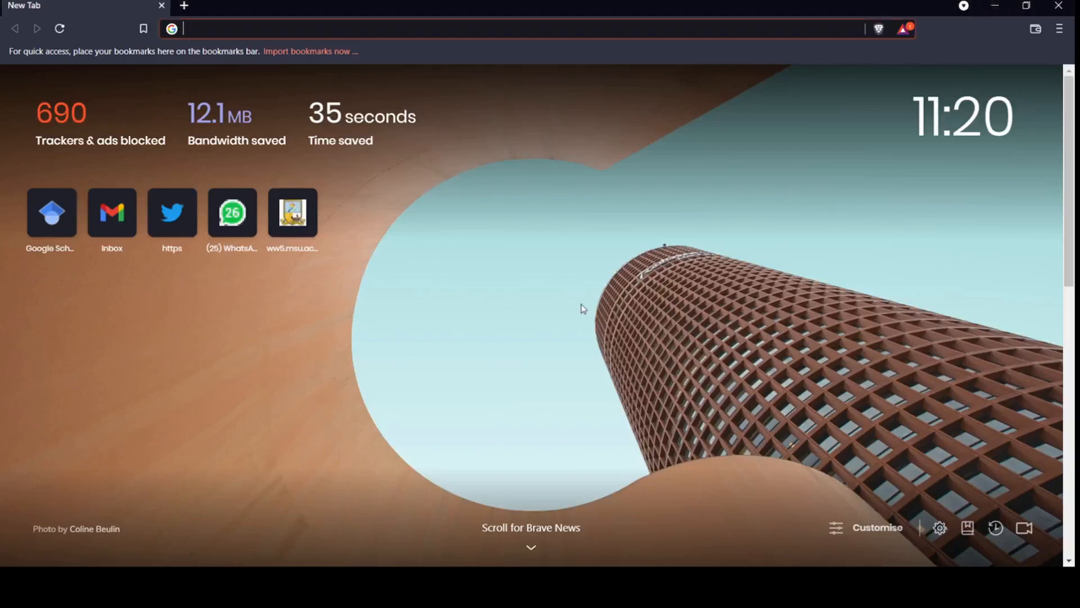
Open a fresh Brave tab showing the start page with its shortcut tiles
mouse_move(337, 86)
Load scholar.google.com and choose My profile to start creating a Scholar profile
text(scholar)
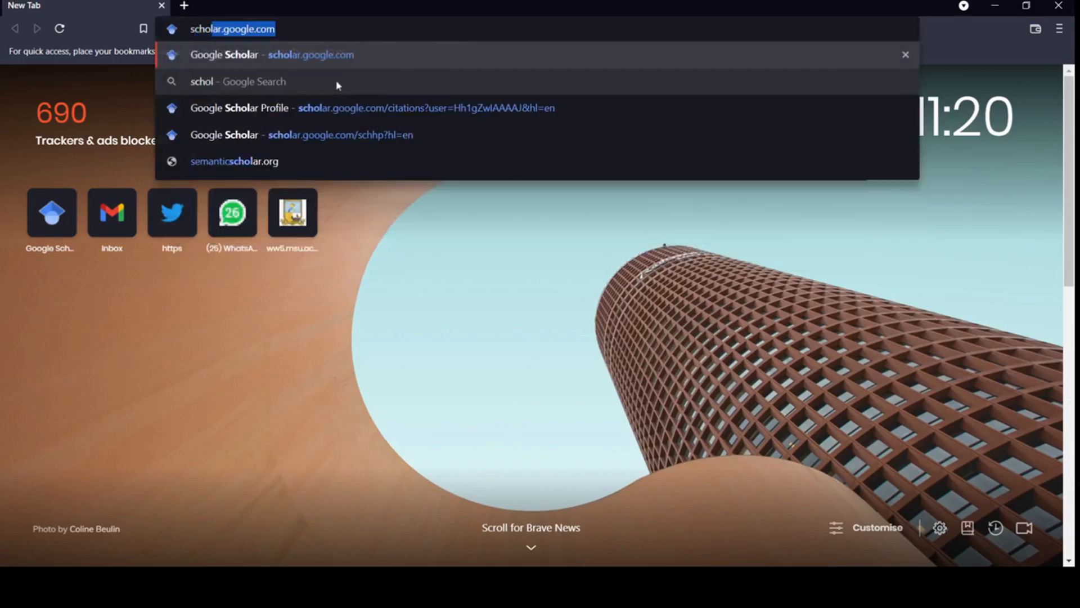
text(.goo)
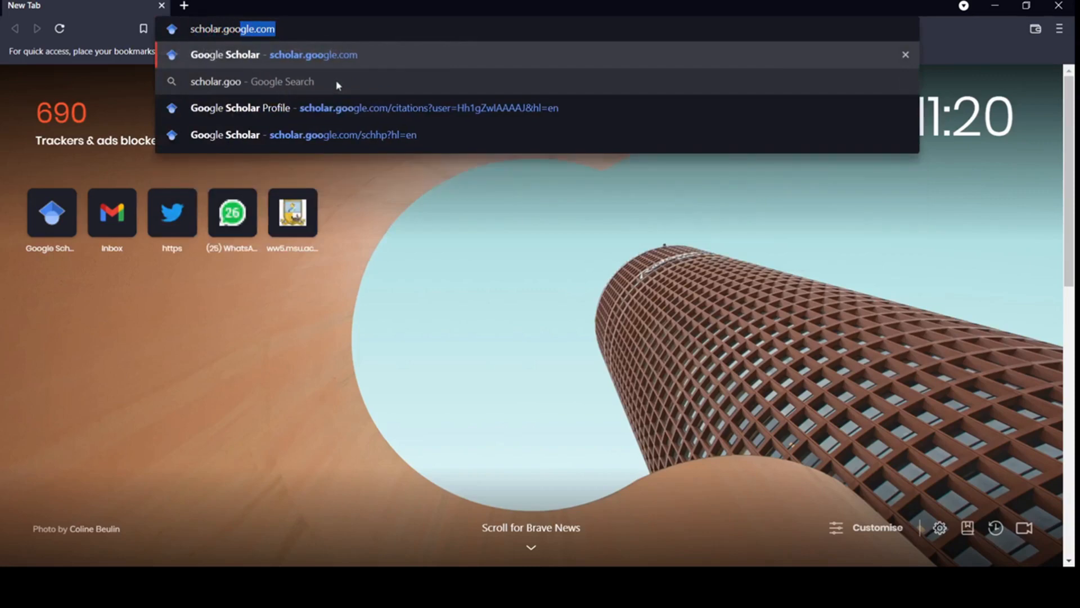
key(Right)
key(Return)
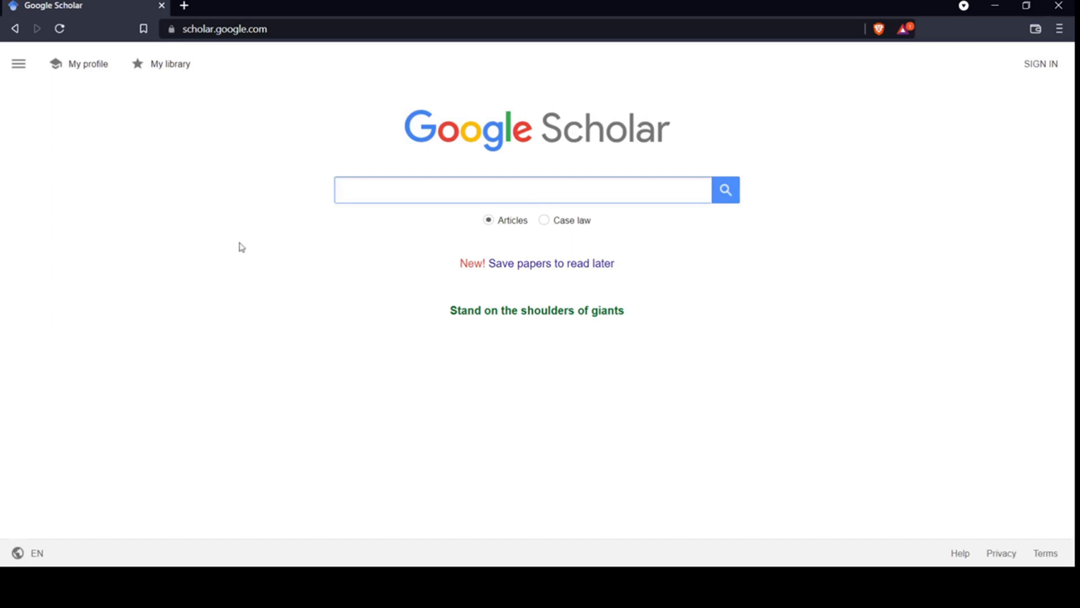
click(86, 68)
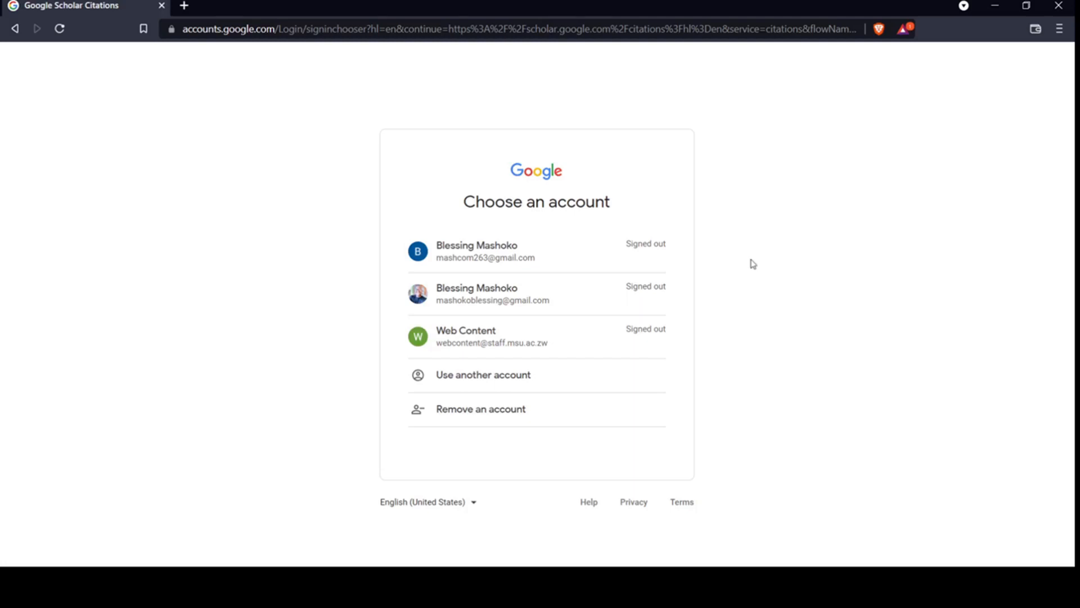
Sign in with the university Web Content Google account and its password
click(543, 338)
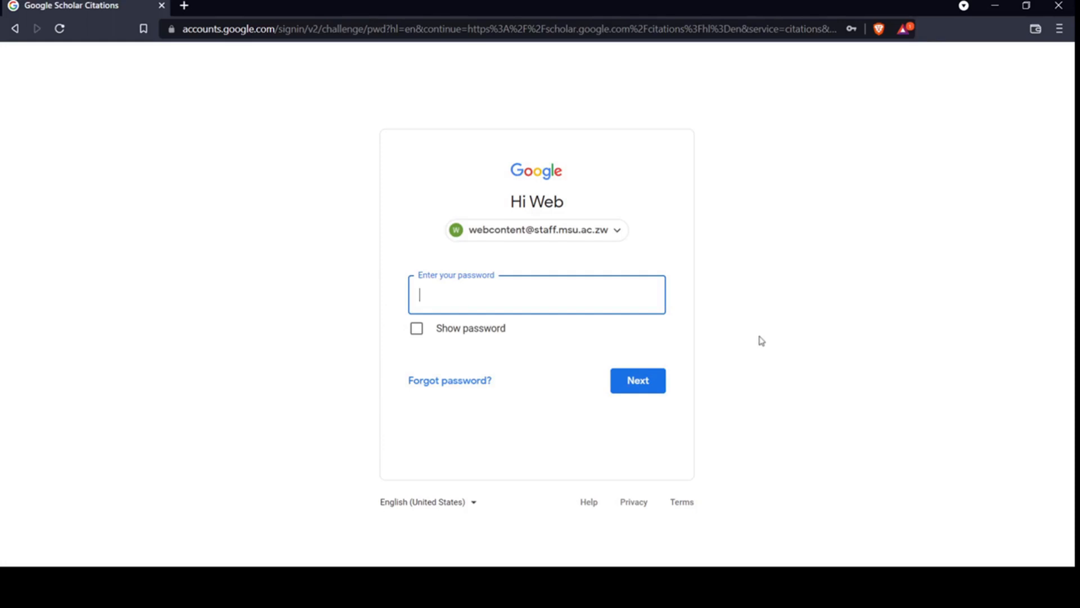
text(•••••••••••••••)
key(Return)
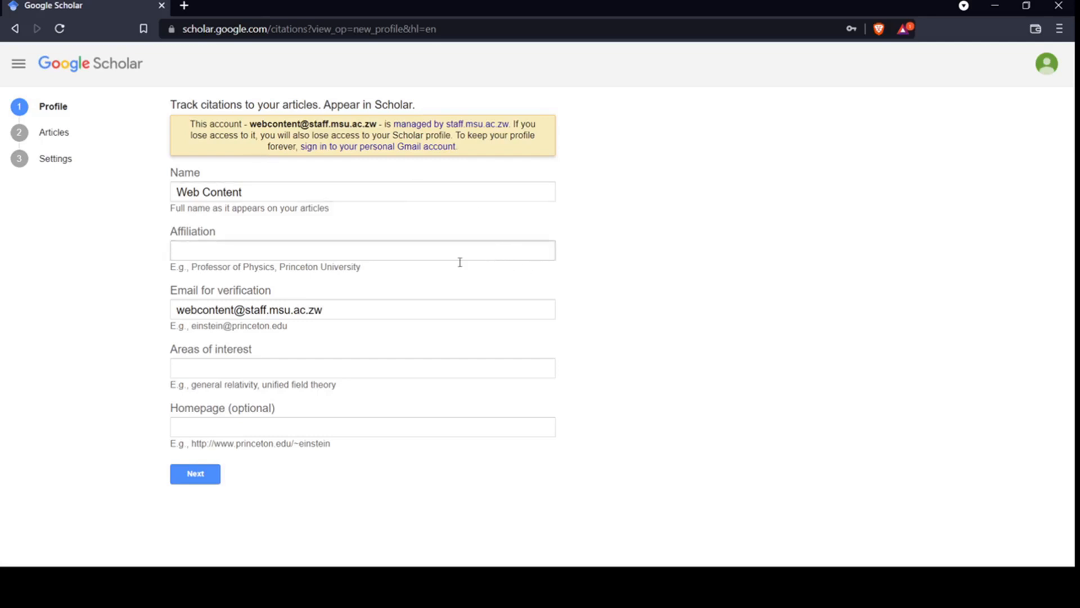
Replace the default profile name 'Web Content' with the author's full name
triple_click(267, 192)
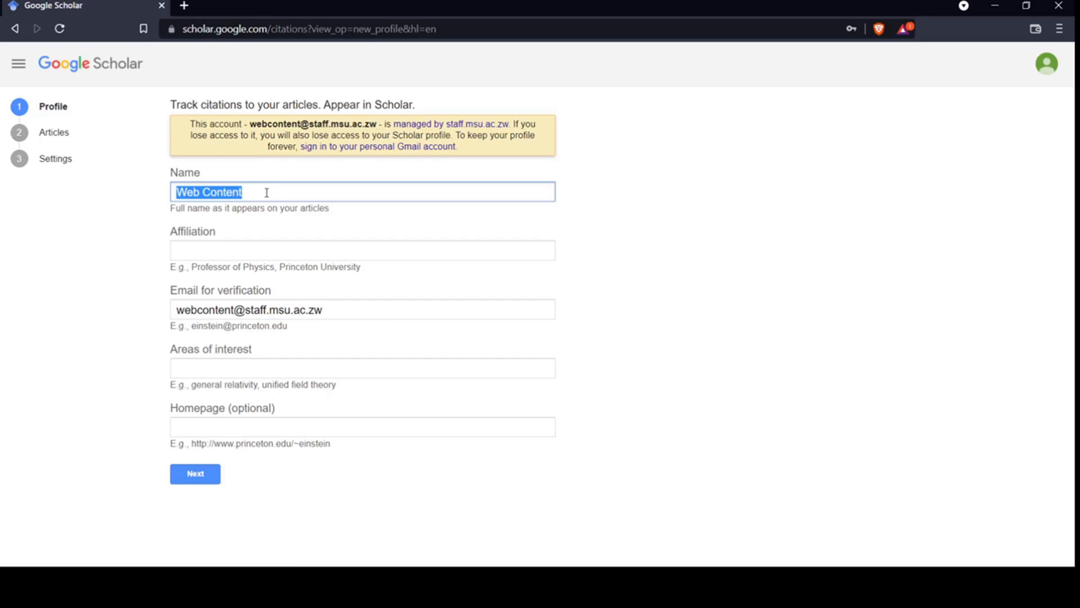
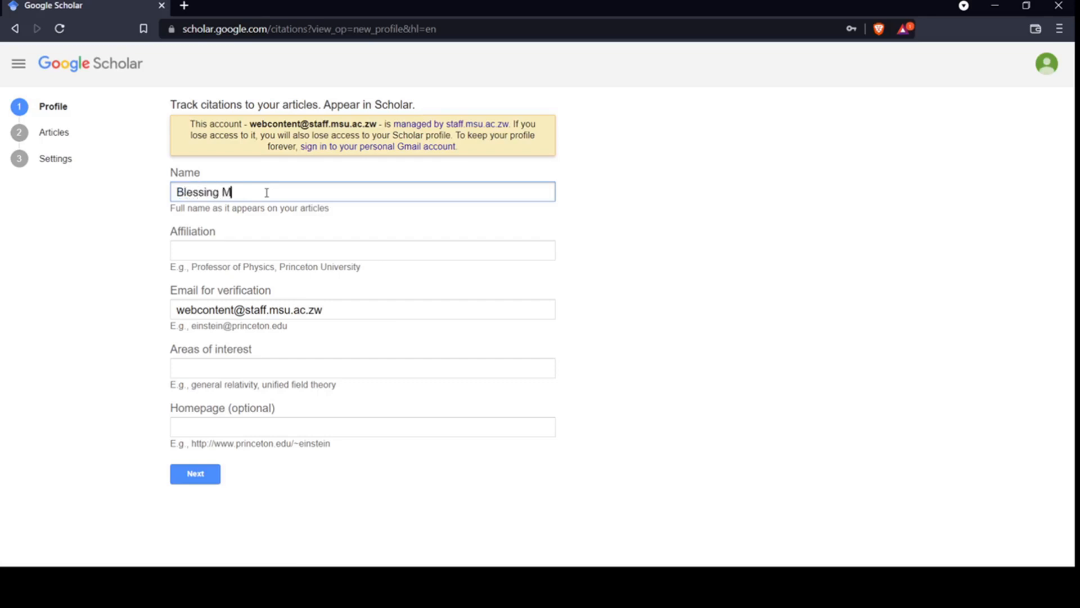
click(235, 247)
click(693, 258)
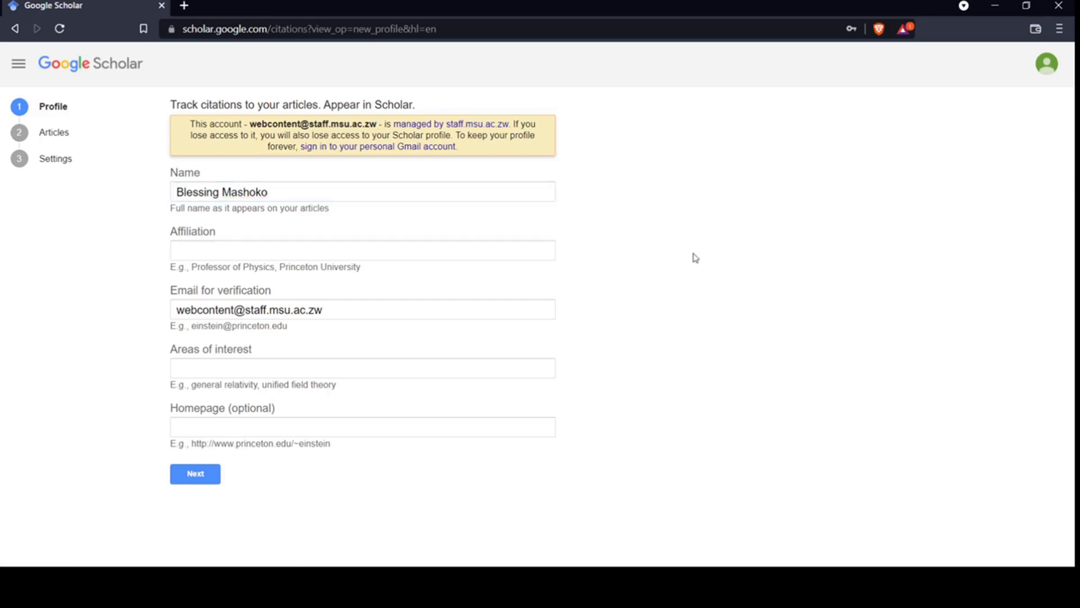
Enter 'Webmaster, Midlands State University' as the profile affiliation
click(253, 252)
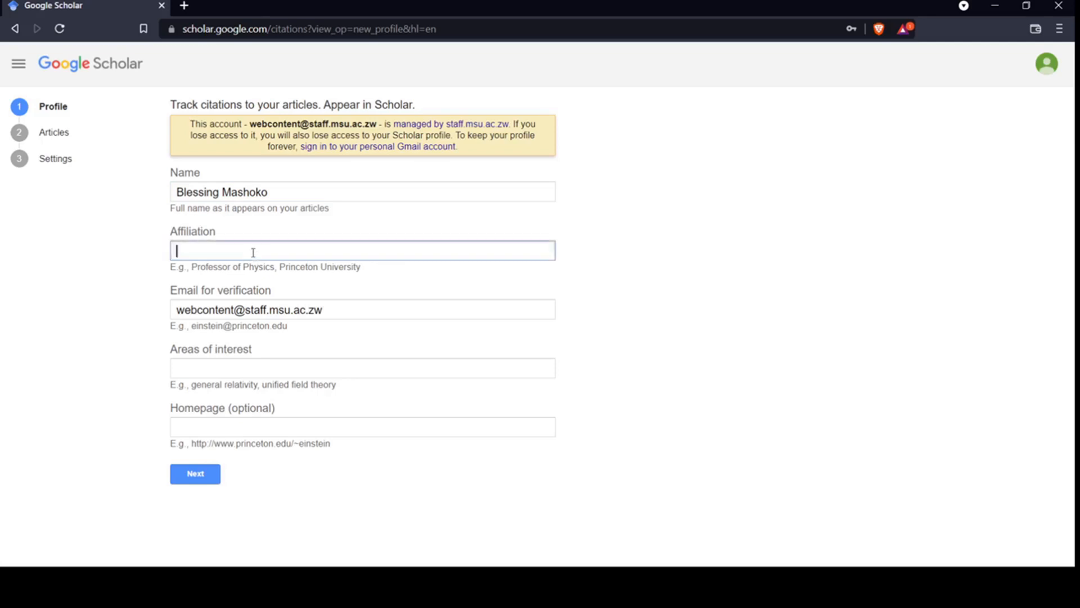
text(Webmaster, Midlands State )
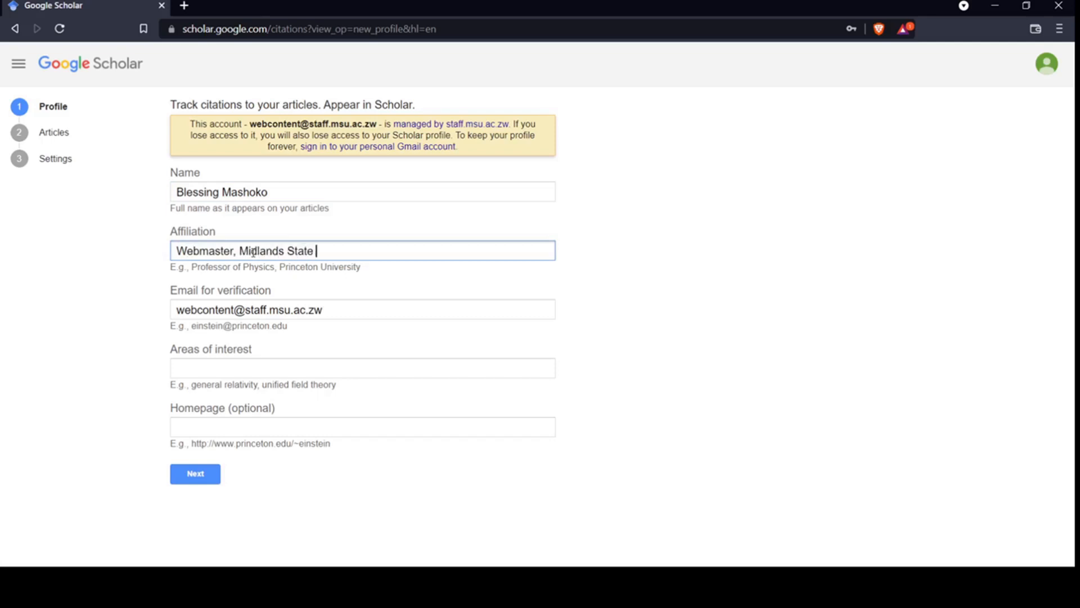
text(University)
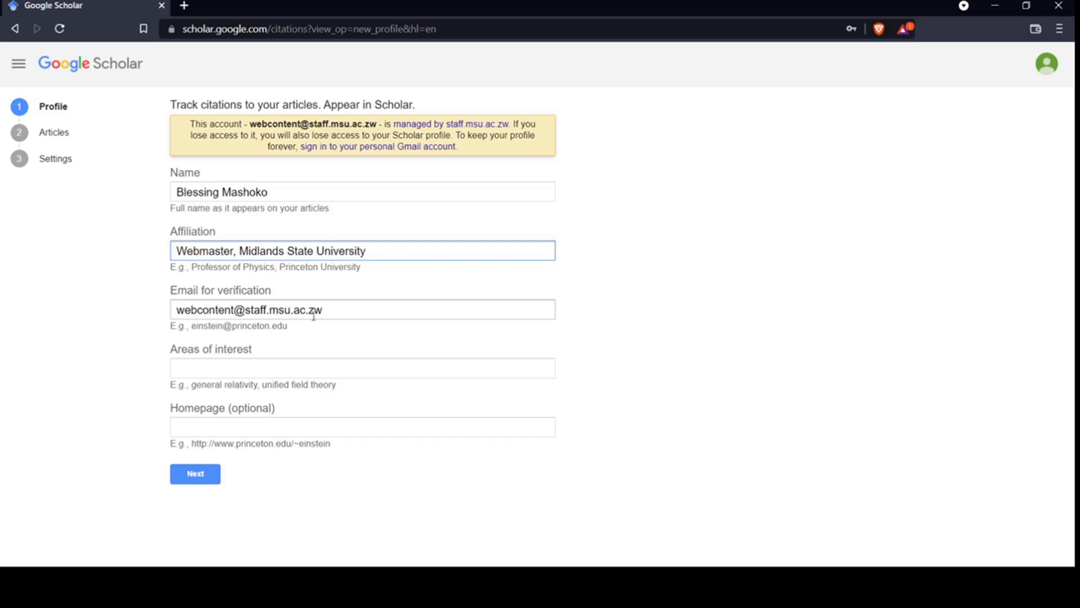
drag(336, 310, 157, 318)
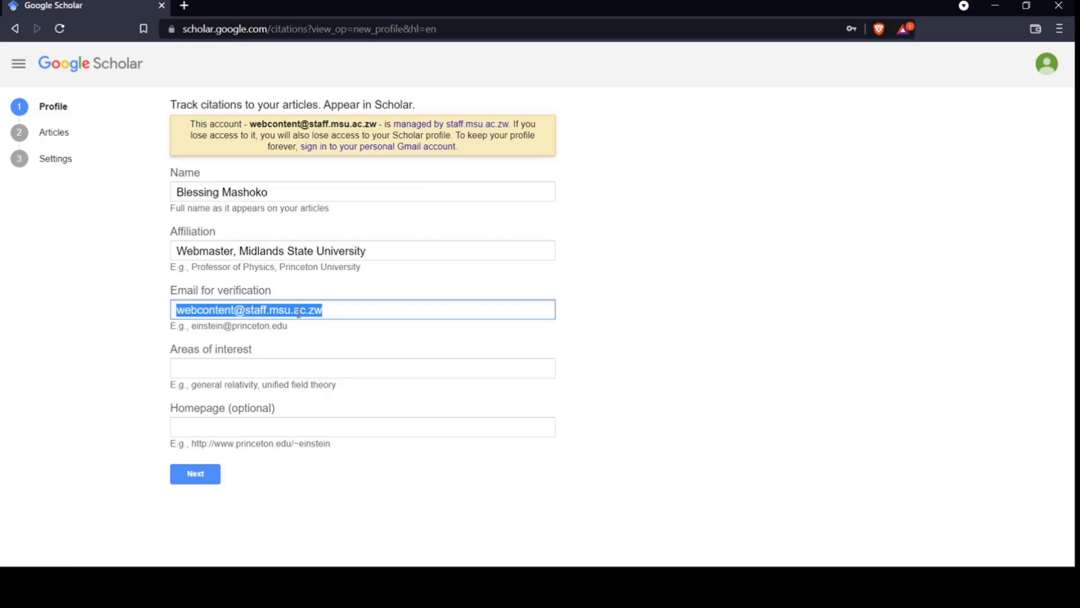
double_click(315, 311)
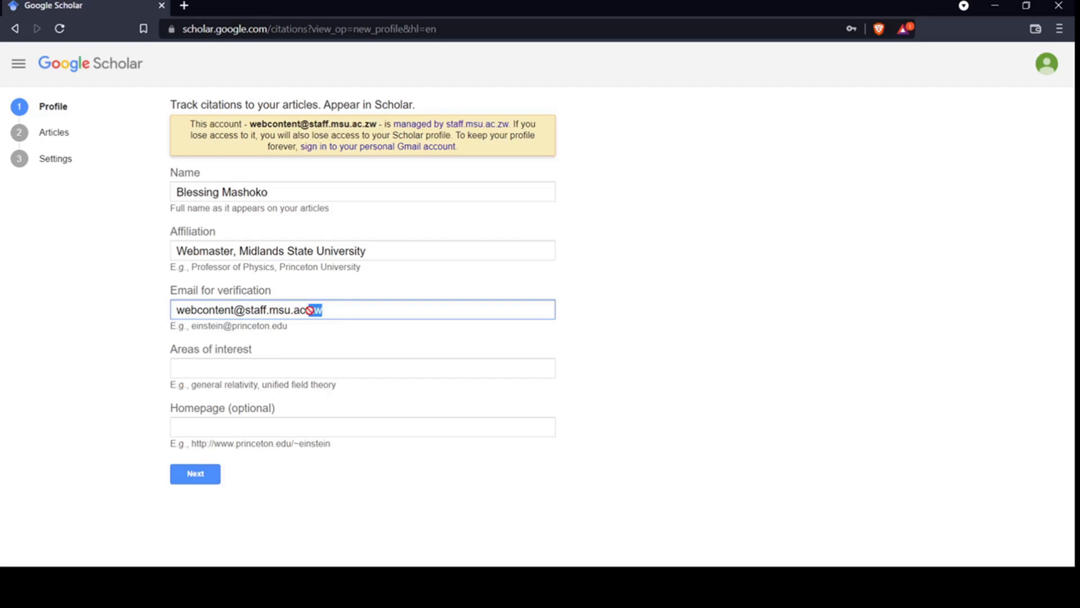
drag(313, 310, 298, 310)
key(ctrl+z)
click(397, 314)
double_click(253, 312)
drag(277, 313, 368, 311)
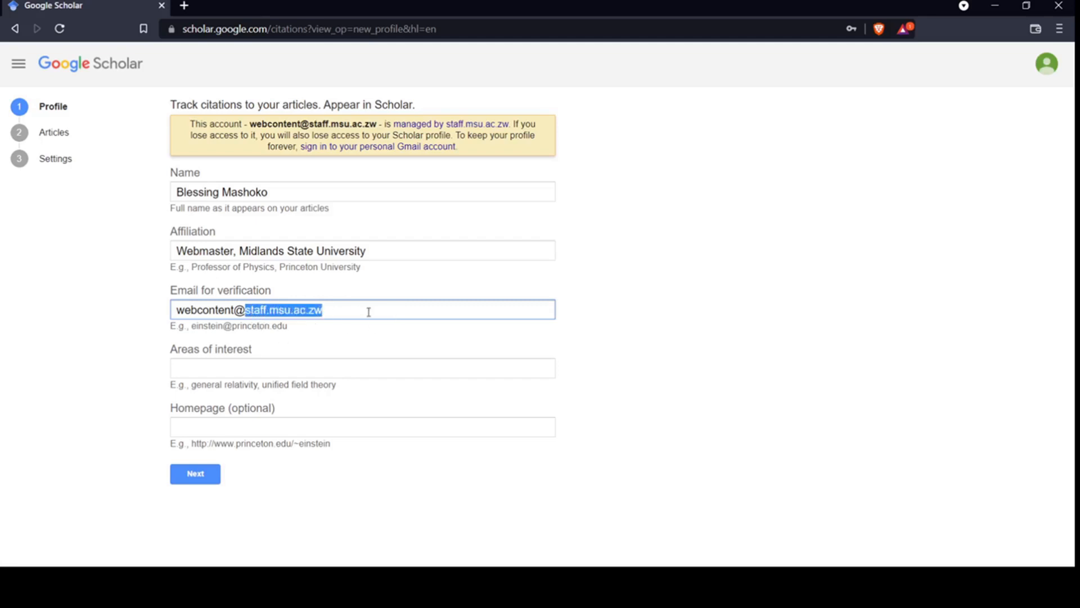
click(367, 311)
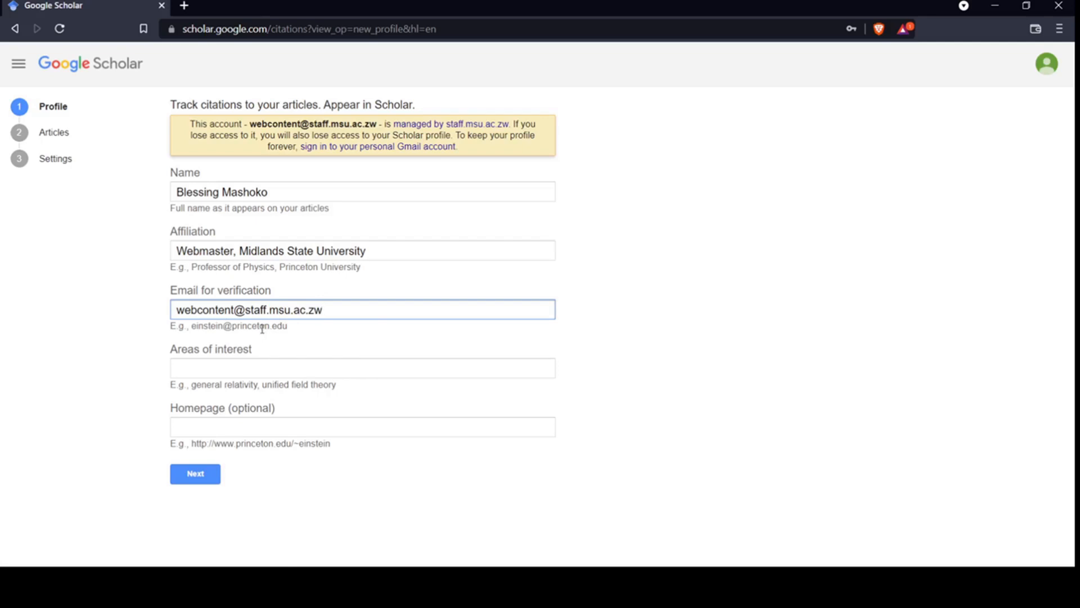
drag(348, 309, 238, 314)
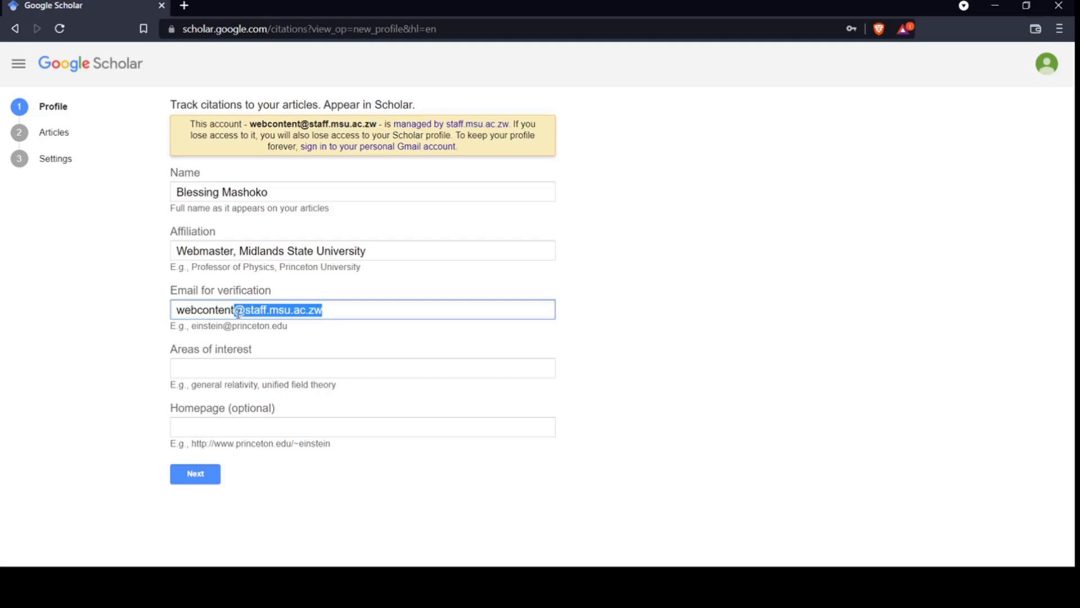
click(221, 367)
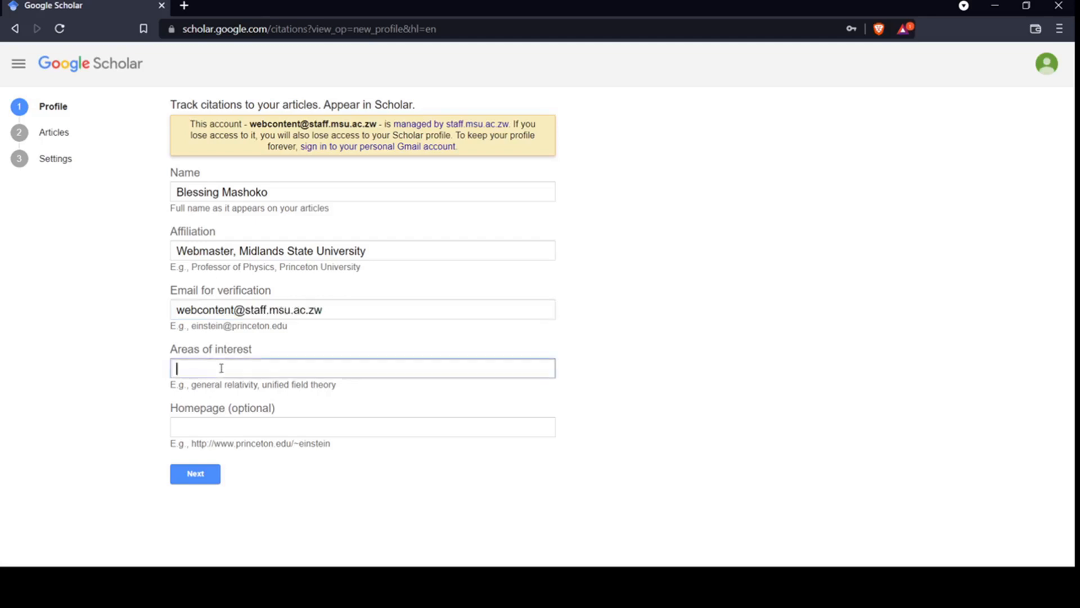
Enter 'Software Development, Cybersecurity, Cryptocurrency' as areas of interest, correcting the typos
click(712, 371)
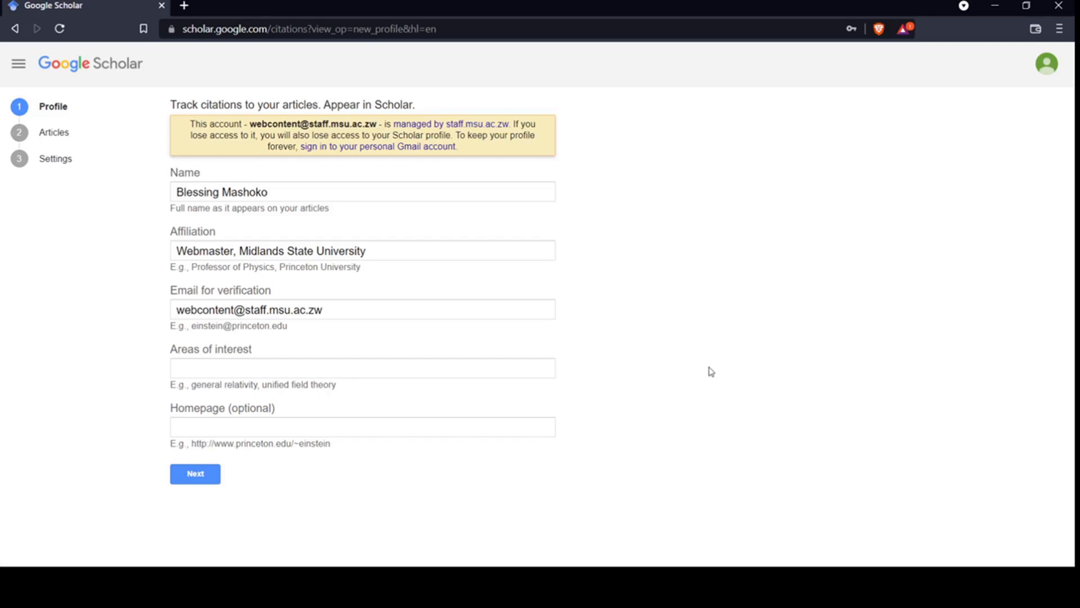
click(330, 366)
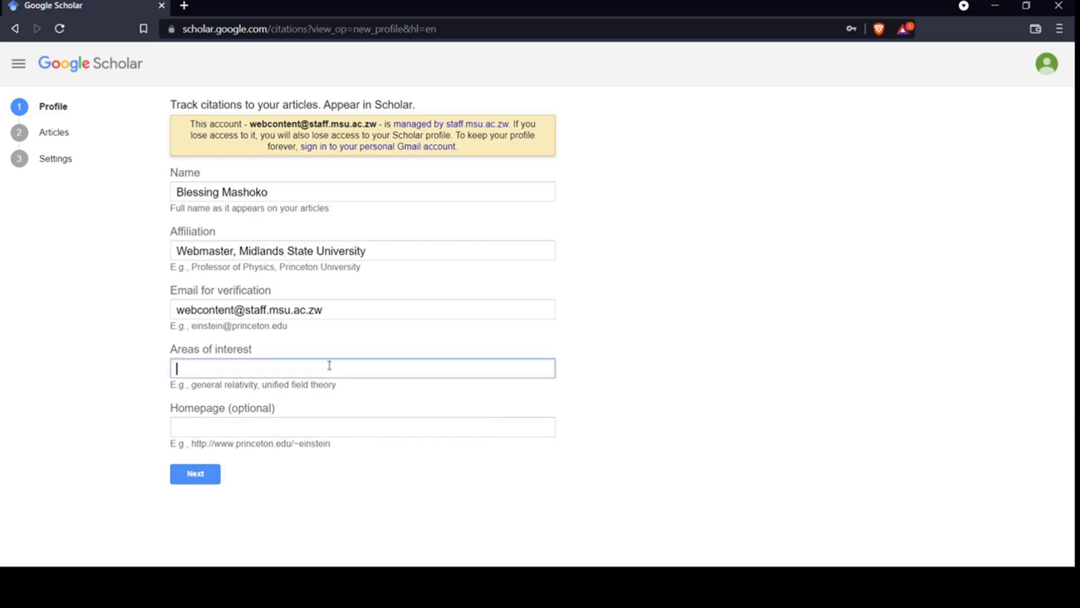
text(Software Development)
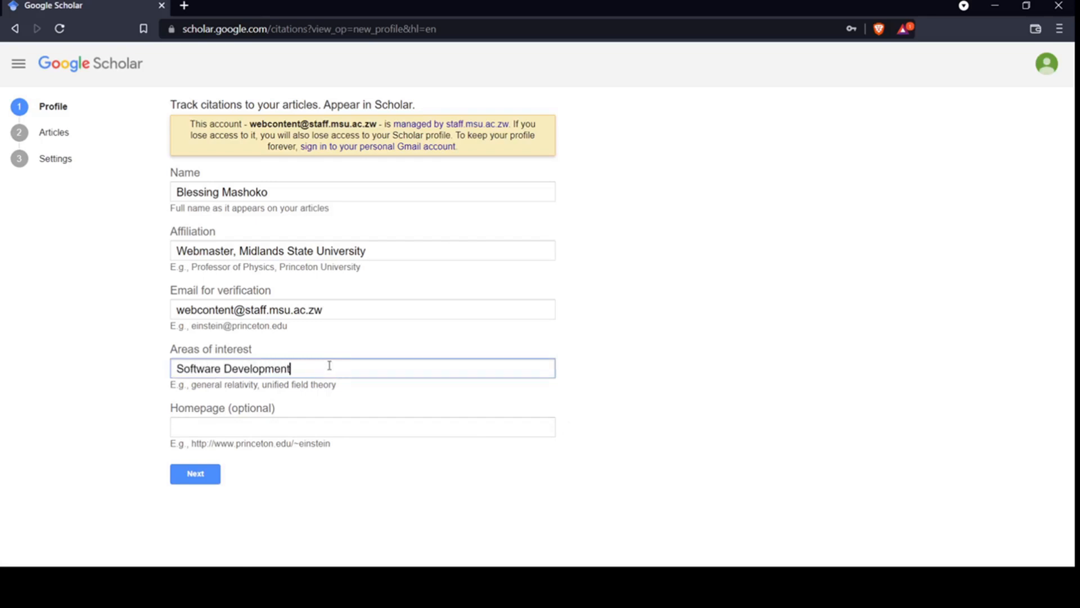
text(, Cybersec)
text(urity)
text(, Cry)
text(pto)
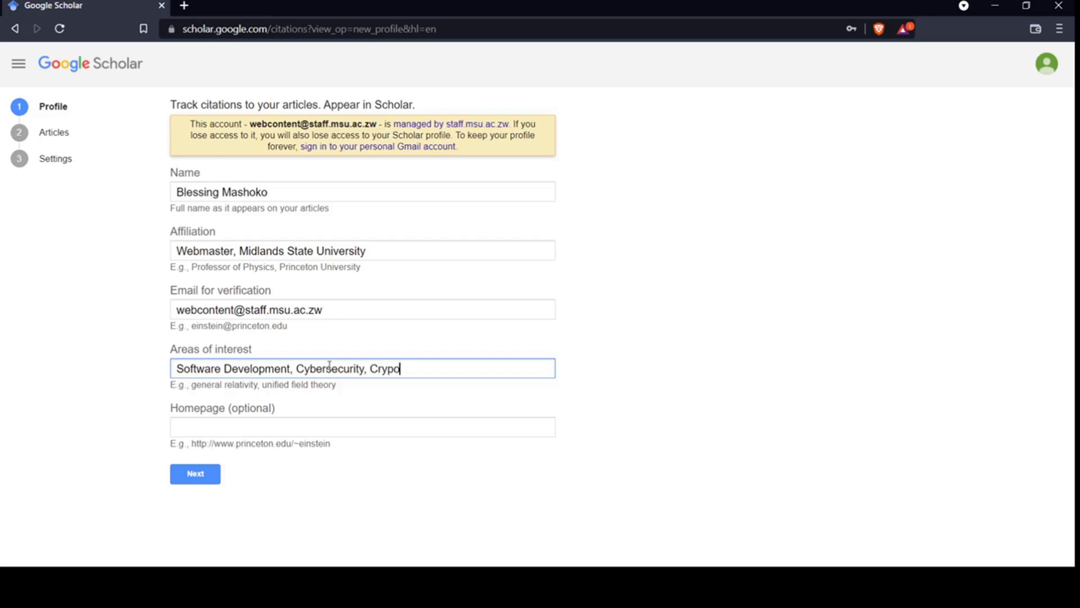
key(BackSpace)
text(ocu)
key(BackSpace)
text(urrency)
click(329, 418)
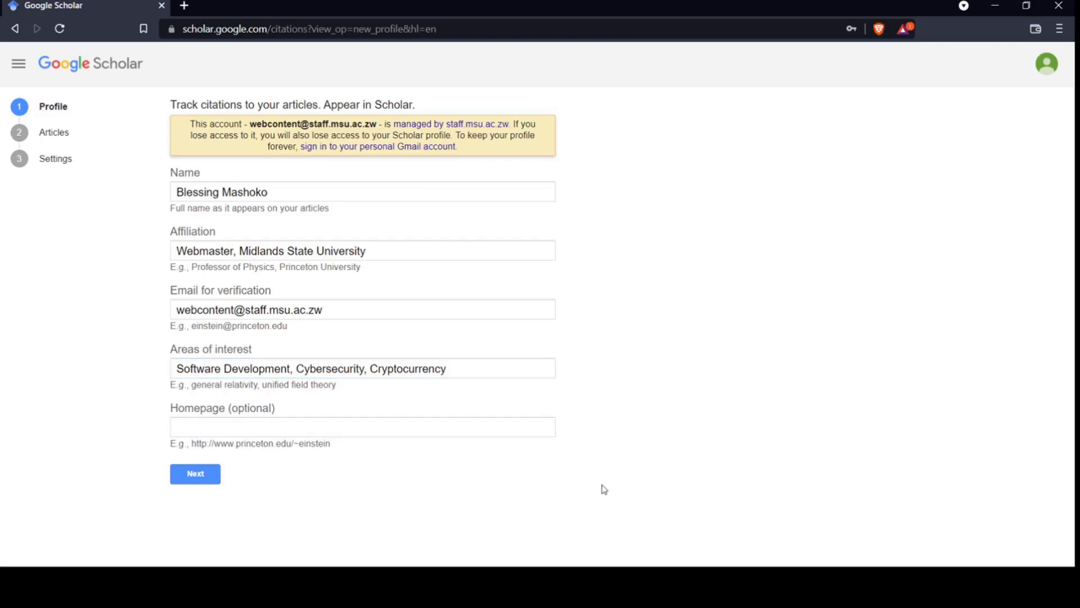
In a new tab, search the web for the author's name plus 'msu'
click(186, 5)
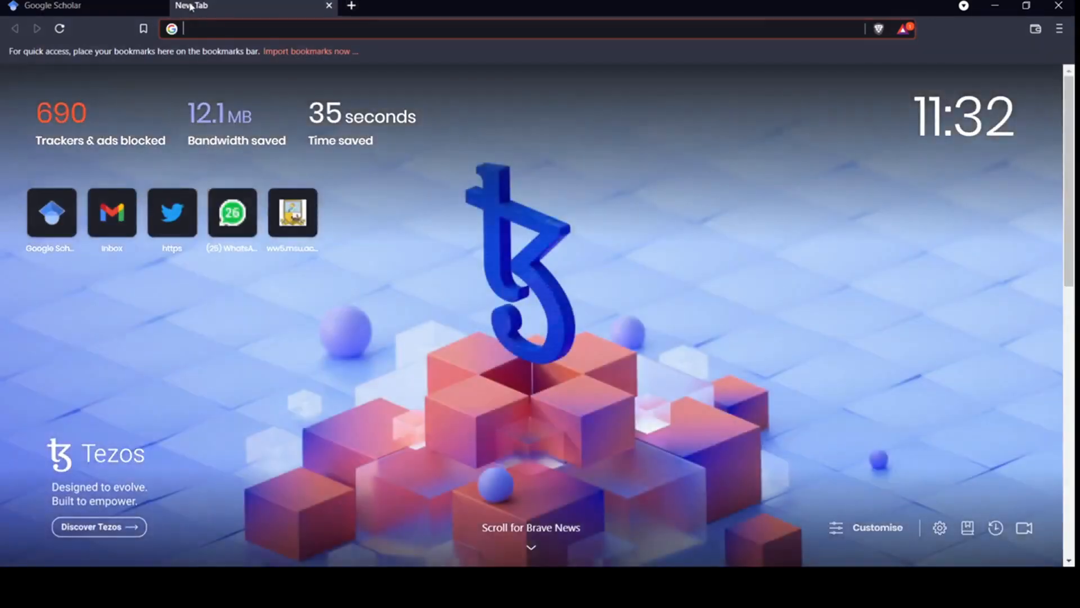
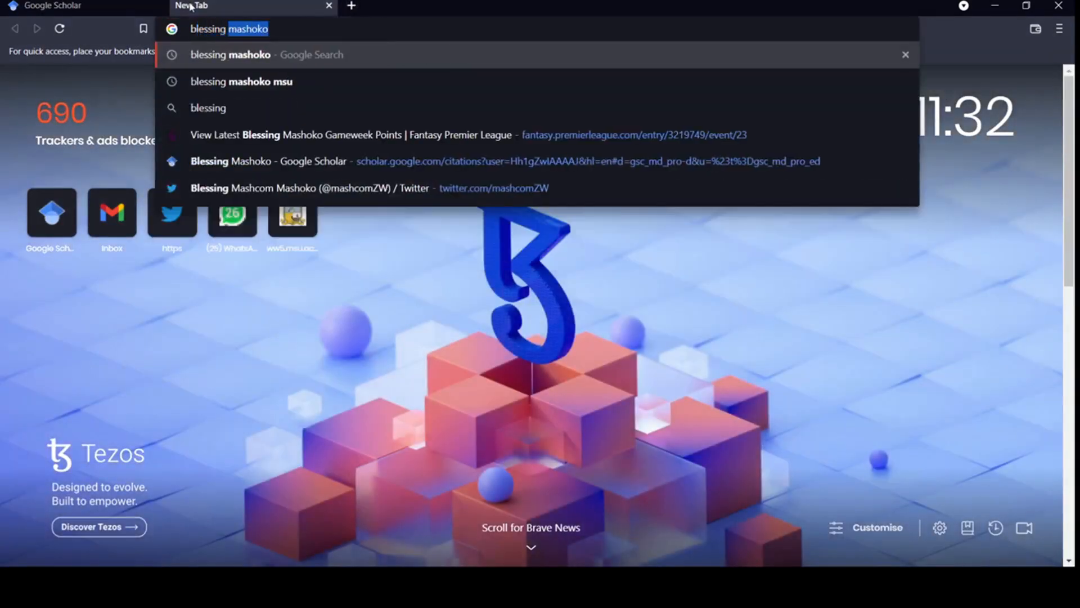
text( ms)
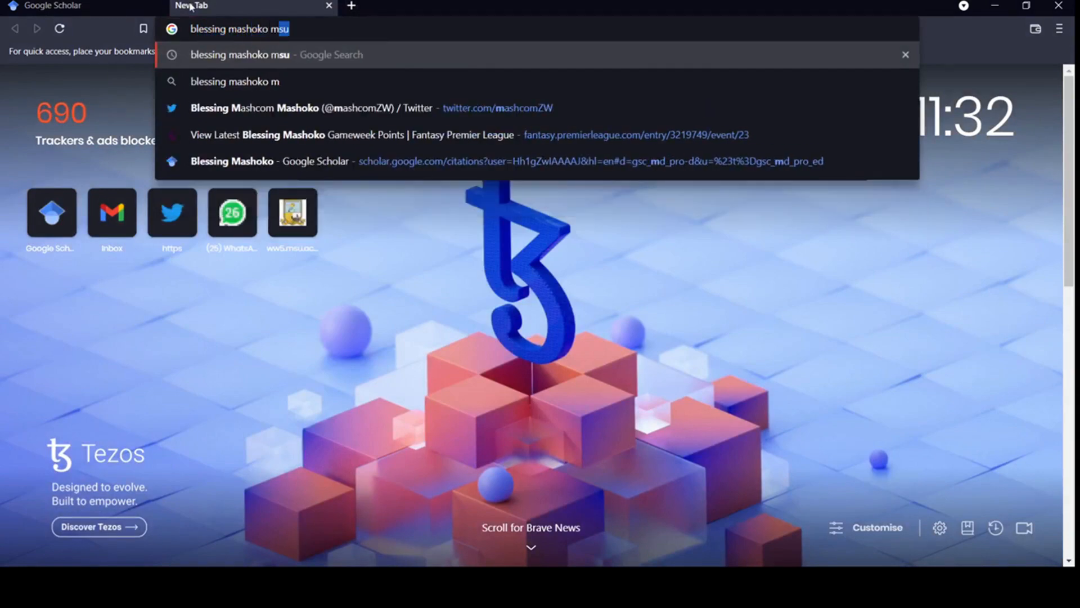
text(u)
key(Return)
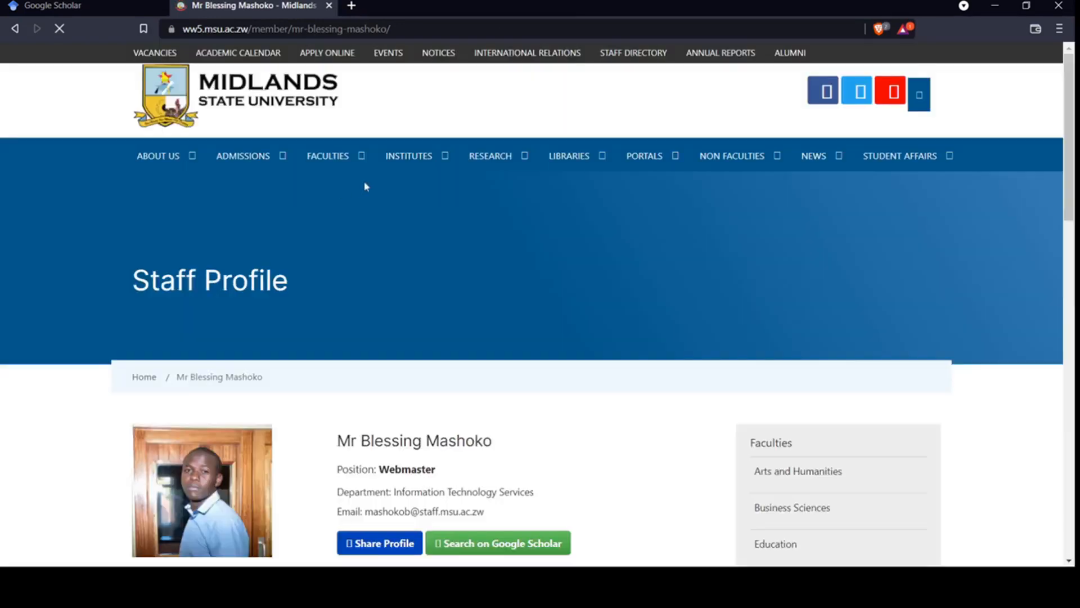
Copy the MSU staff profile page's full URL and return to the Scholar tab
scroll(612, 419, down, 6)
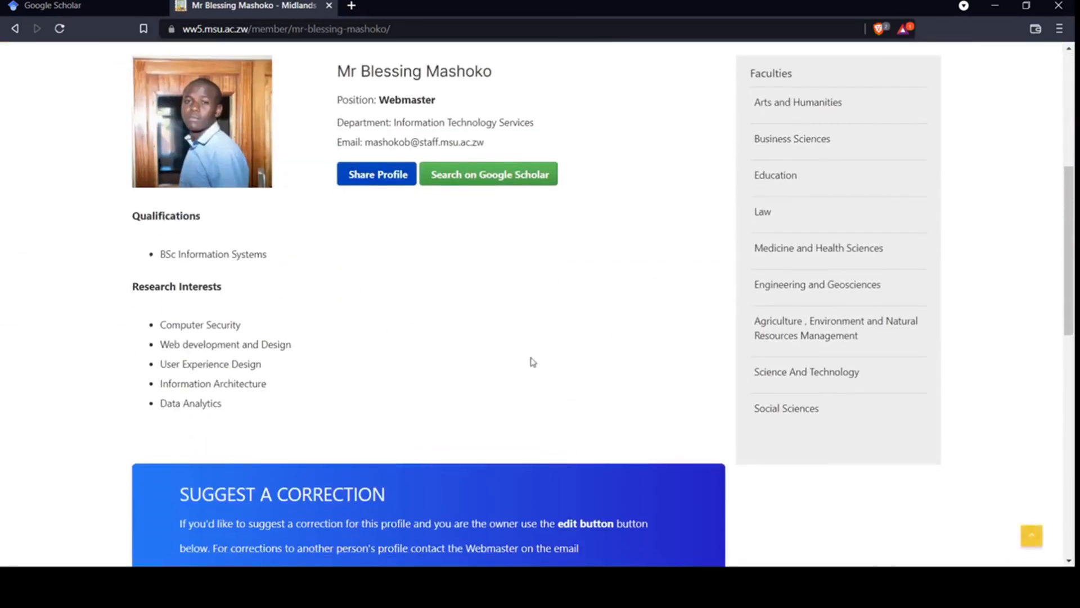
scroll(532, 362, up, 6)
double_click(310, 32)
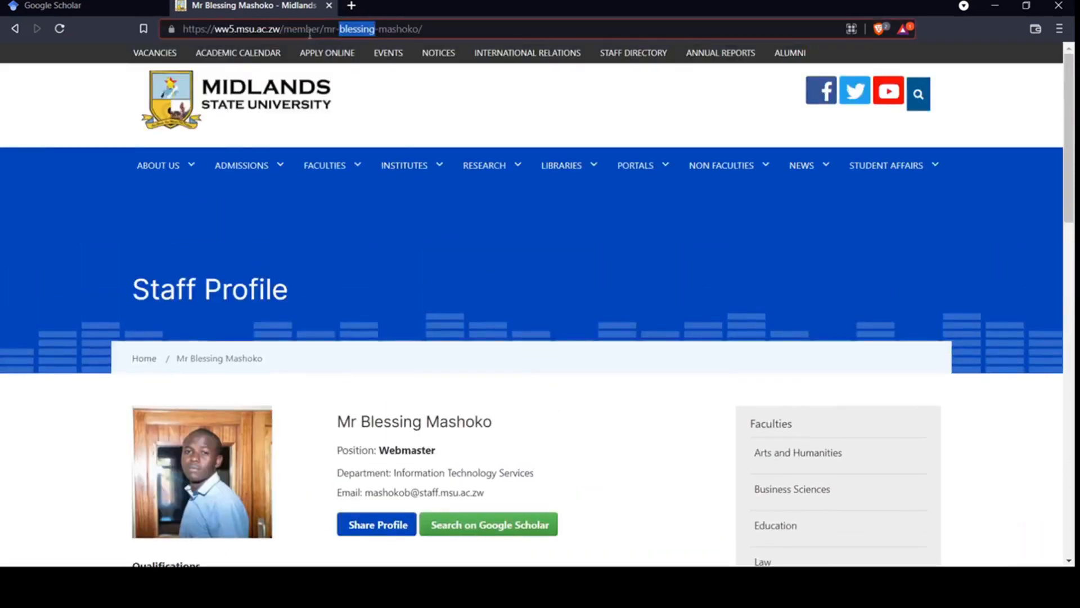
double_click(309, 32)
triple_click(310, 34)
key(ctrl+c)
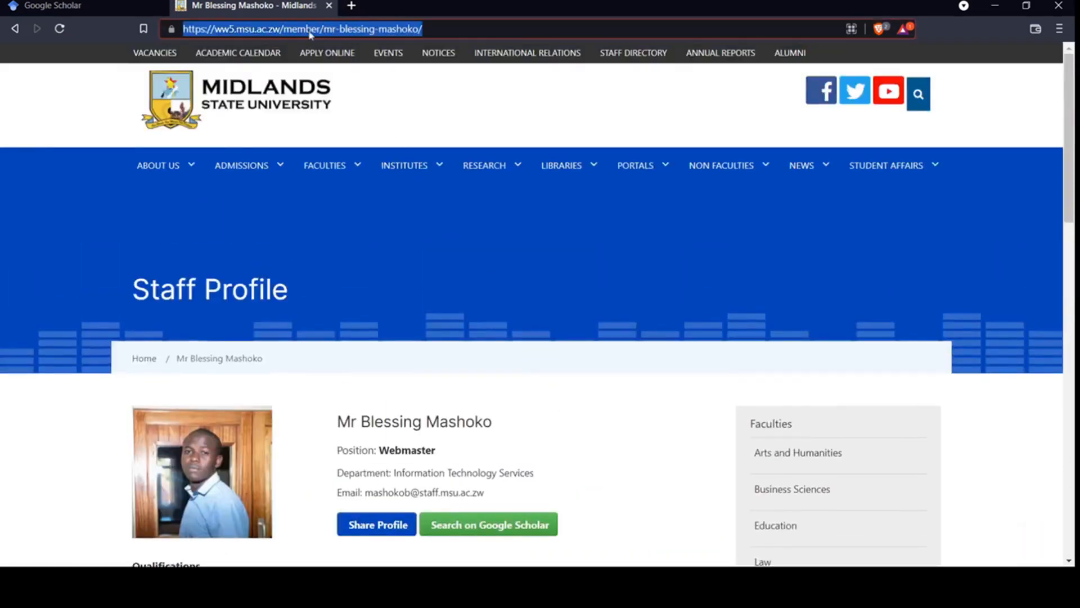
click(120, 4)
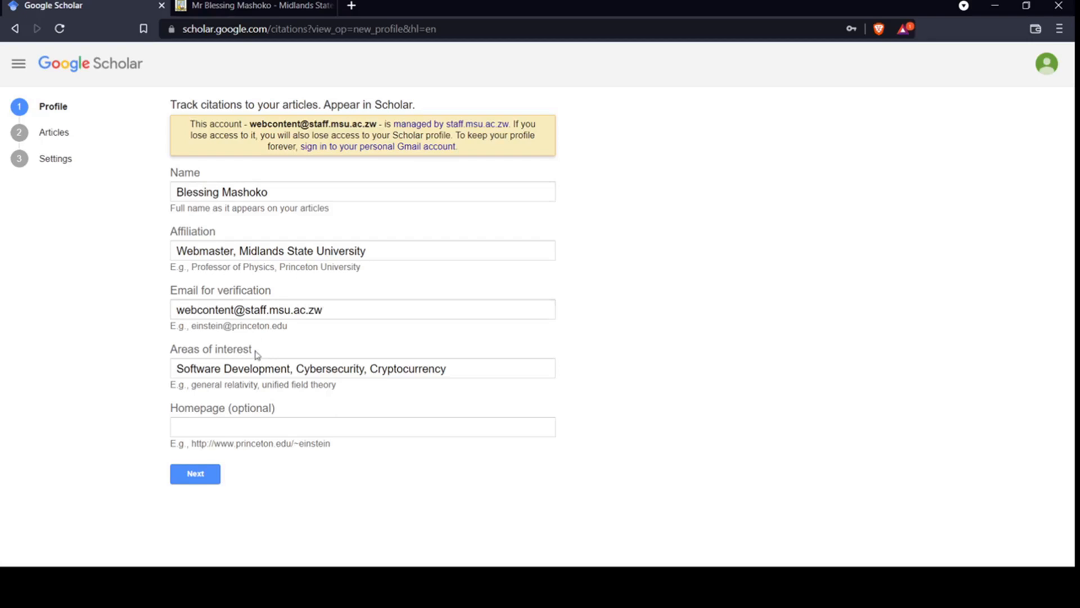
Paste the staff profile URL as the Homepage and submit the profile details
click(270, 427)
key(ctrl+v)
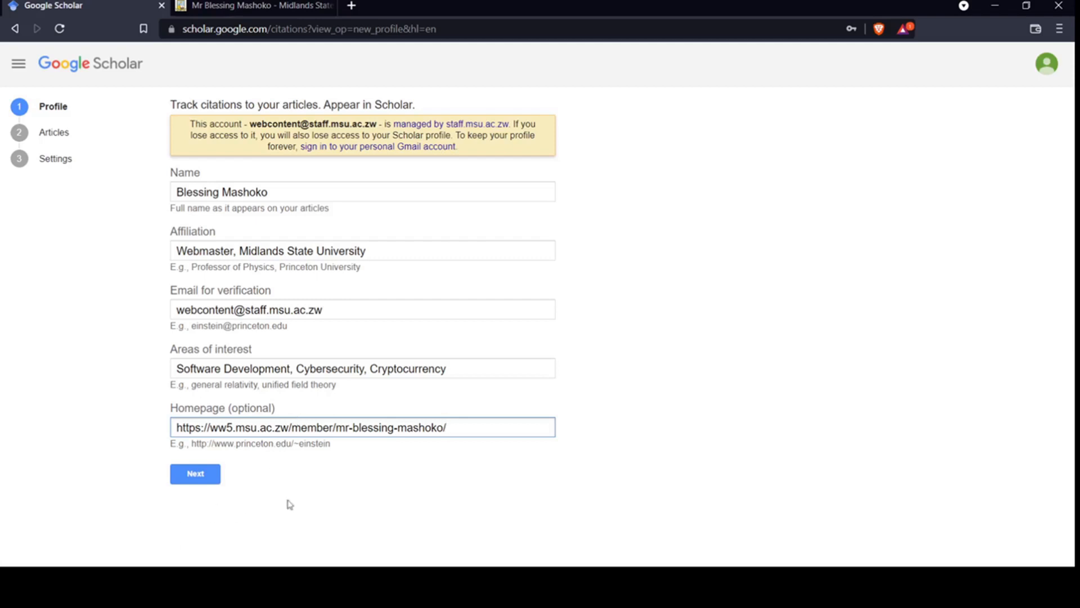
drag(463, 429, 158, 446)
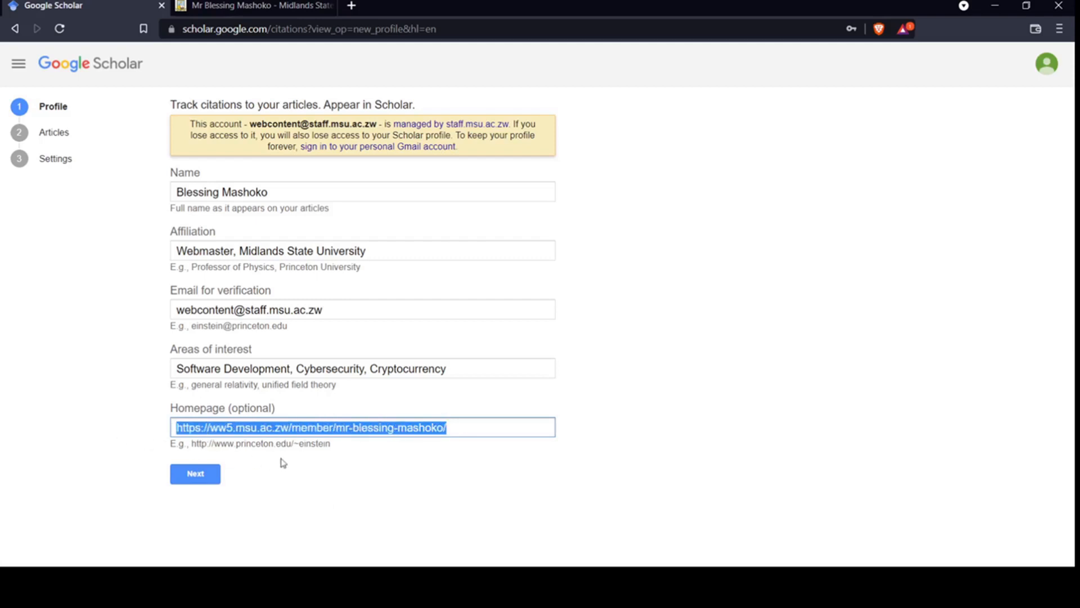
click(204, 478)
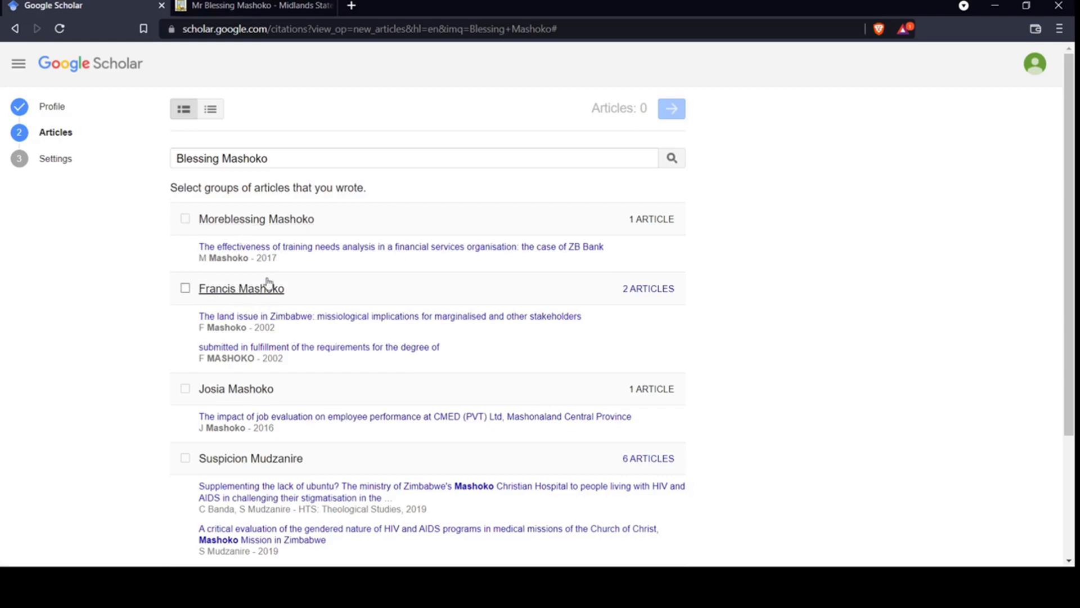
Tick the one-article group with 'The Need for Contextualization in Inter-cultural Communication of the Gospel'
scroll(304, 299, down, 3)
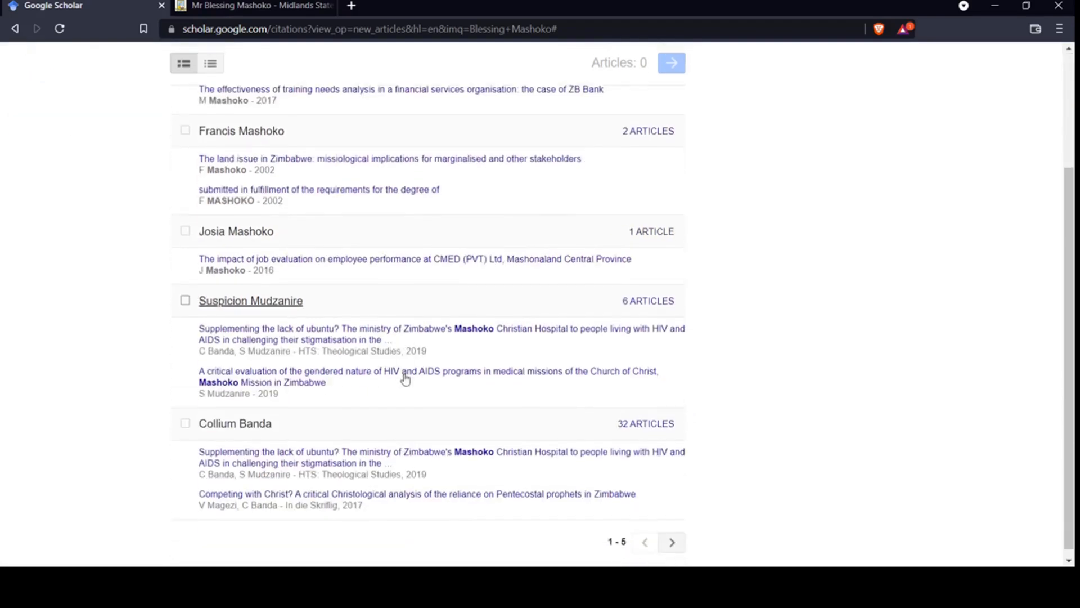
click(672, 536)
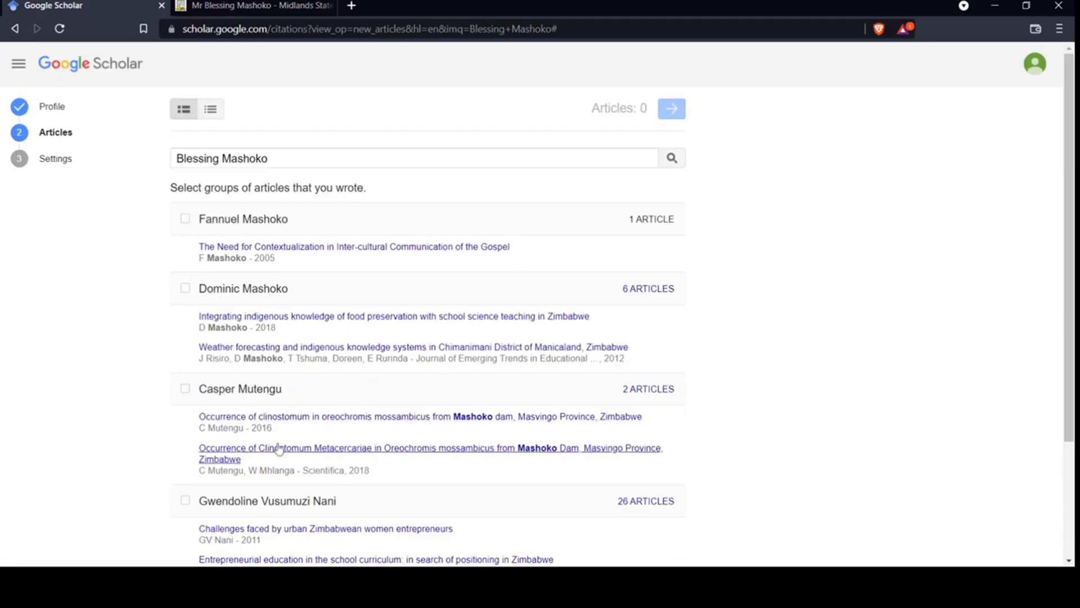
click(185, 219)
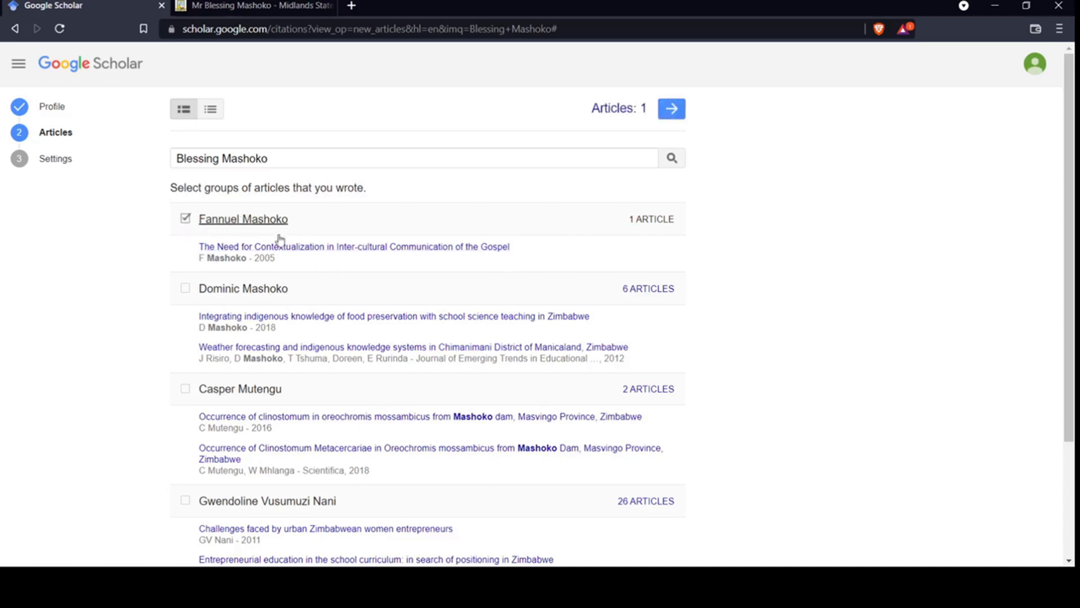
click(186, 221)
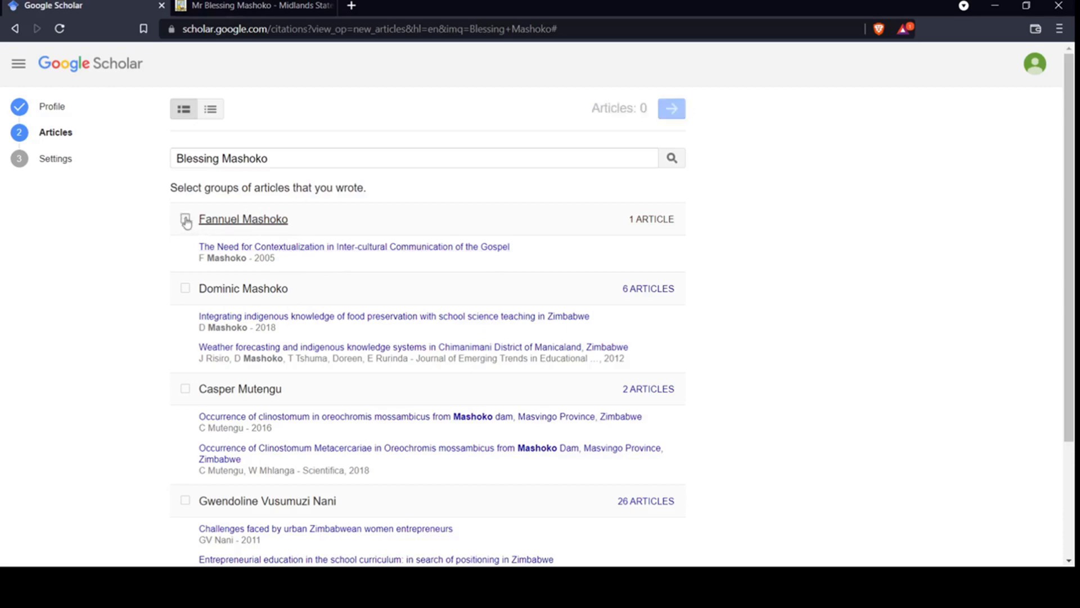
click(186, 221)
Review the article search name, then add the chosen article and continue to Settings
scroll(338, 300, down, 1)
scroll(338, 299, down, 2)
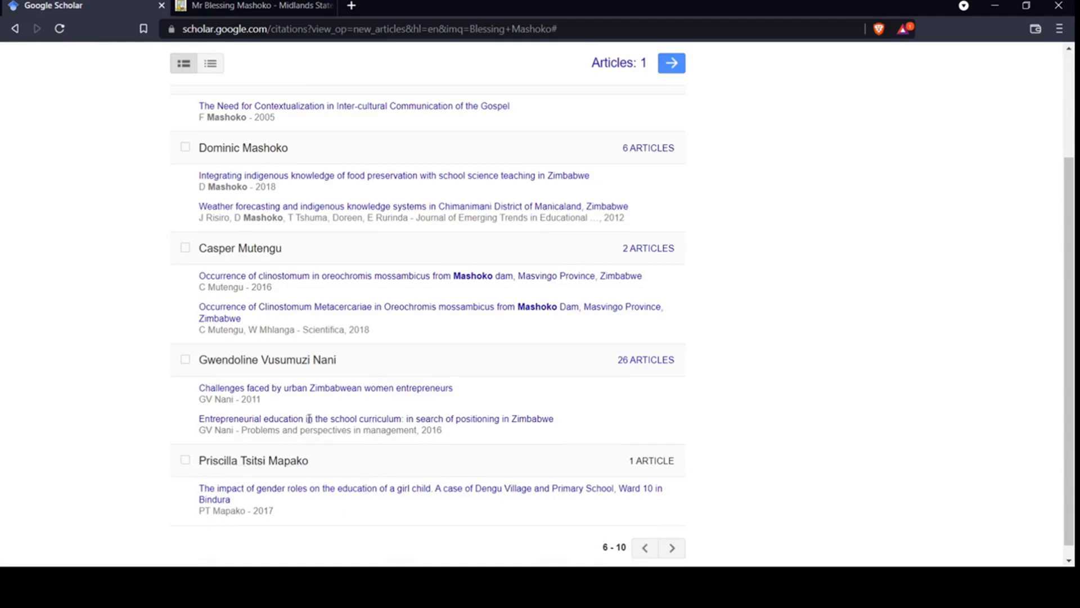
scroll(351, 306, up, 3)
drag(275, 158, 165, 159)
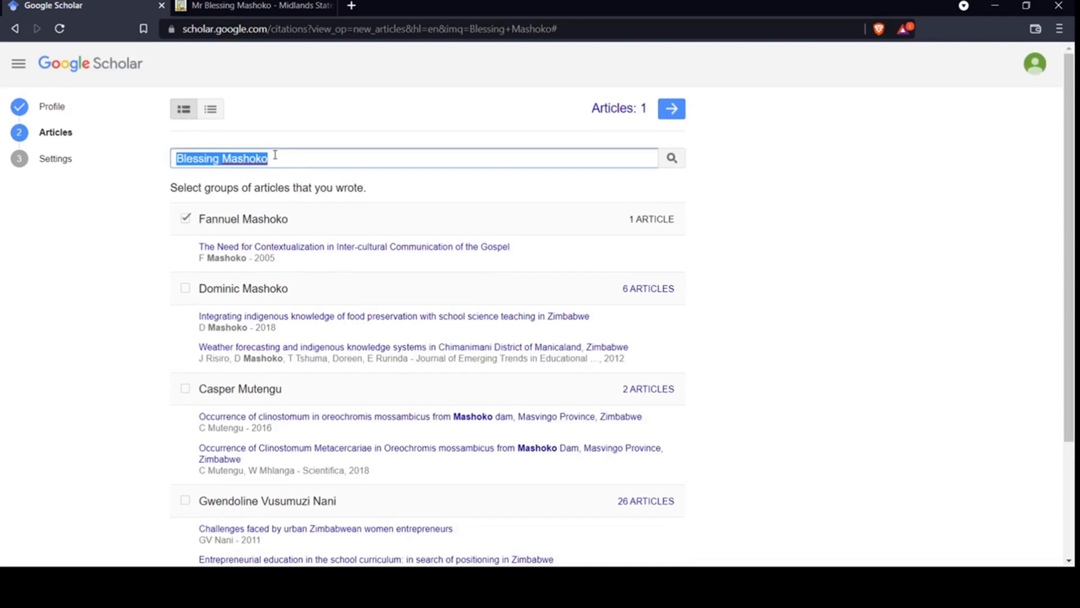
double_click(306, 163)
click(667, 118)
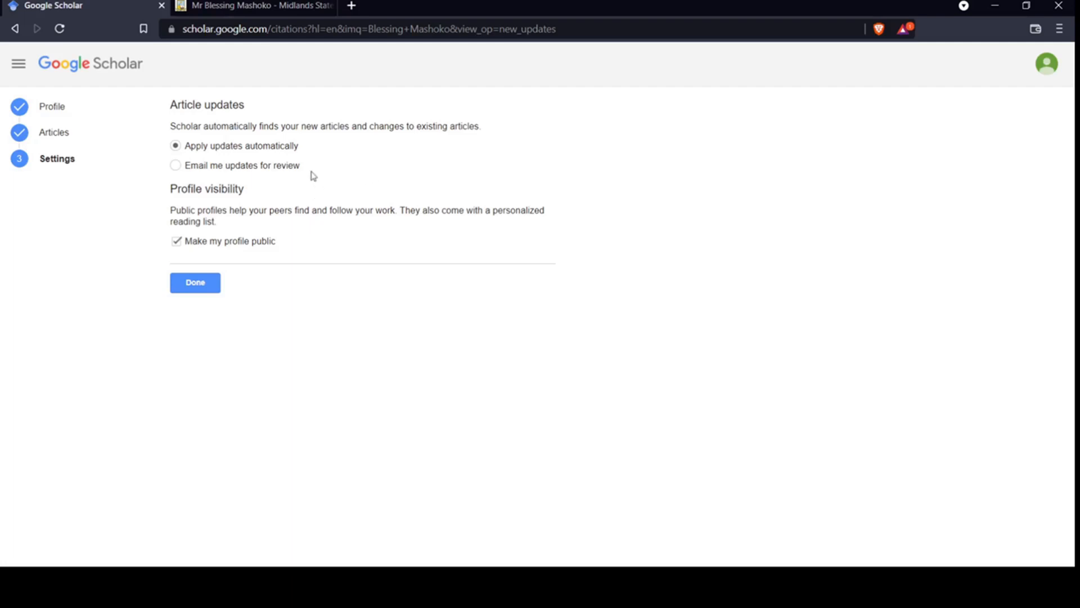
Review the Article updates options, toggling between them and ending on 'Apply updates automatically'
triple_click(175, 127)
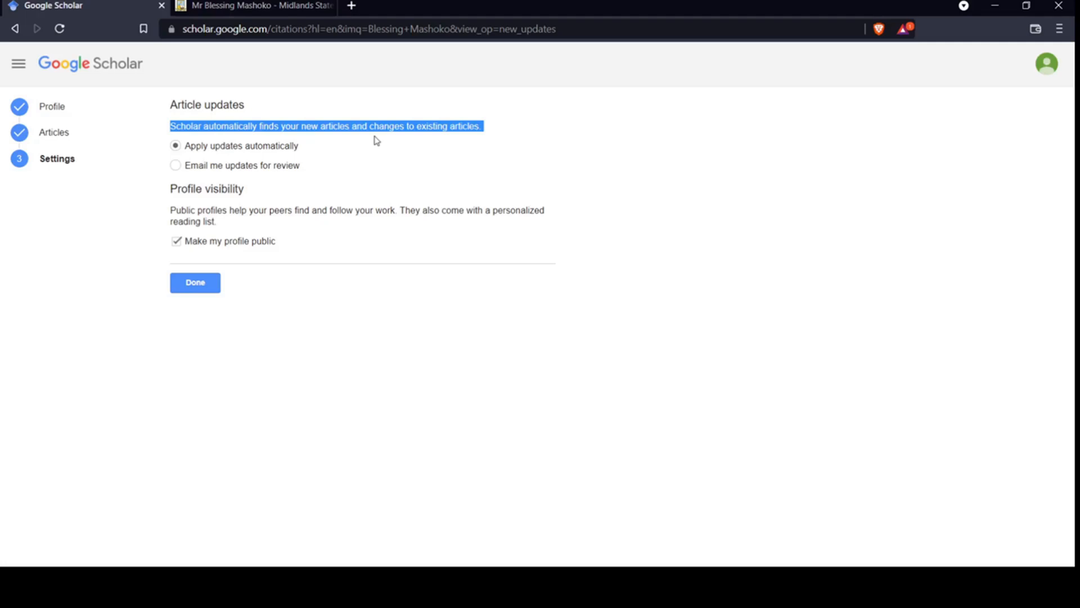
click(377, 153)
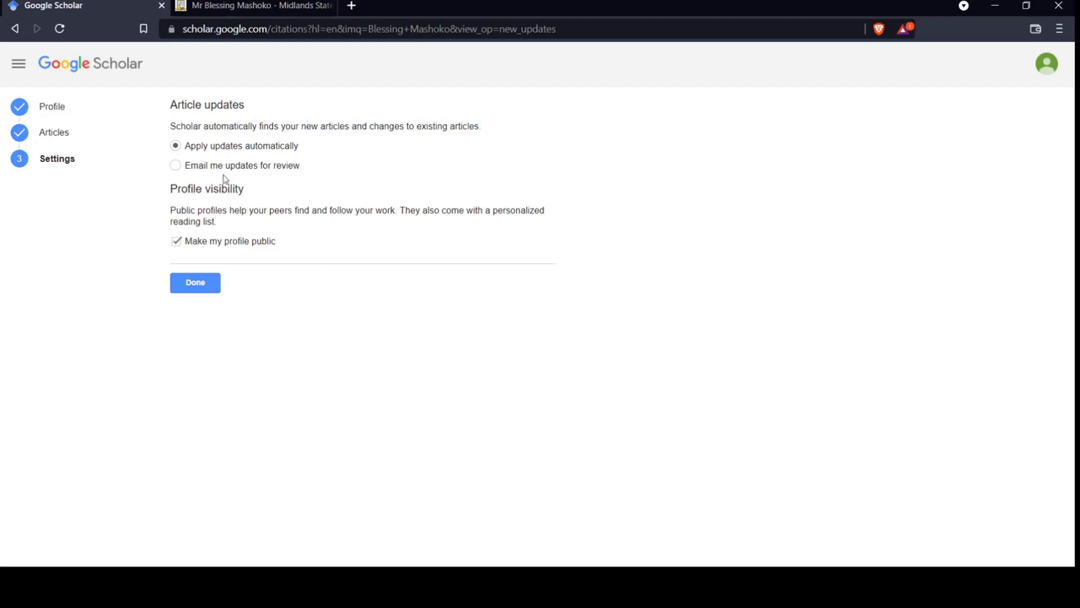
click(176, 166)
click(220, 150)
click(224, 167)
click(222, 149)
Select 'Email me updates for review', leave 'Make my profile public' ticked, and finish with Done
click(206, 167)
drag(170, 188, 198, 176)
click(198, 166)
click(198, 281)
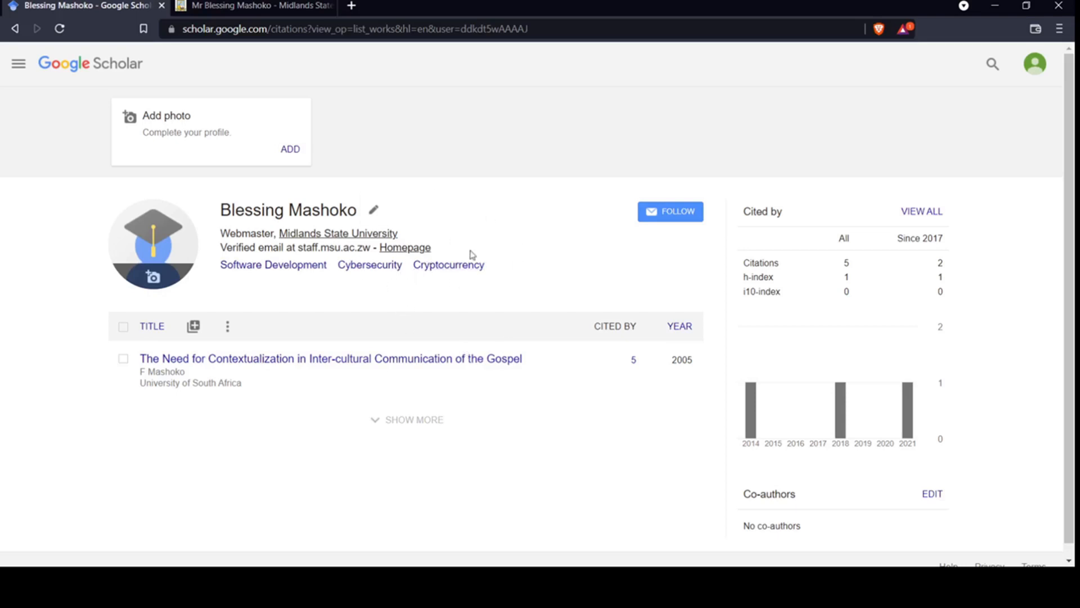
Upload a photo file through the avatar's camera icon and reload the profile page
drag(471, 254, 206, 251)
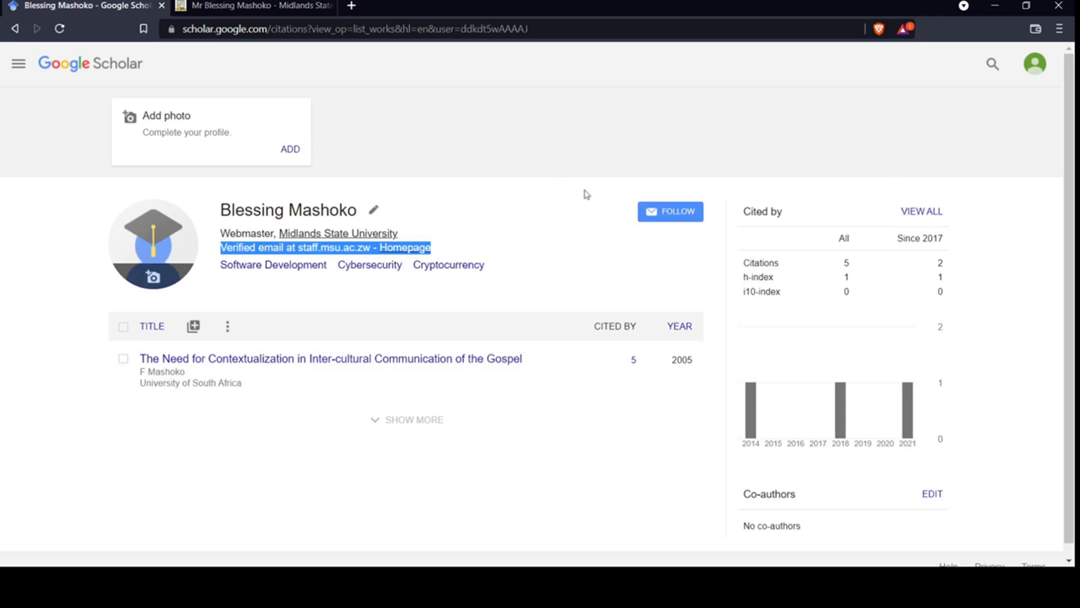
click(669, 153)
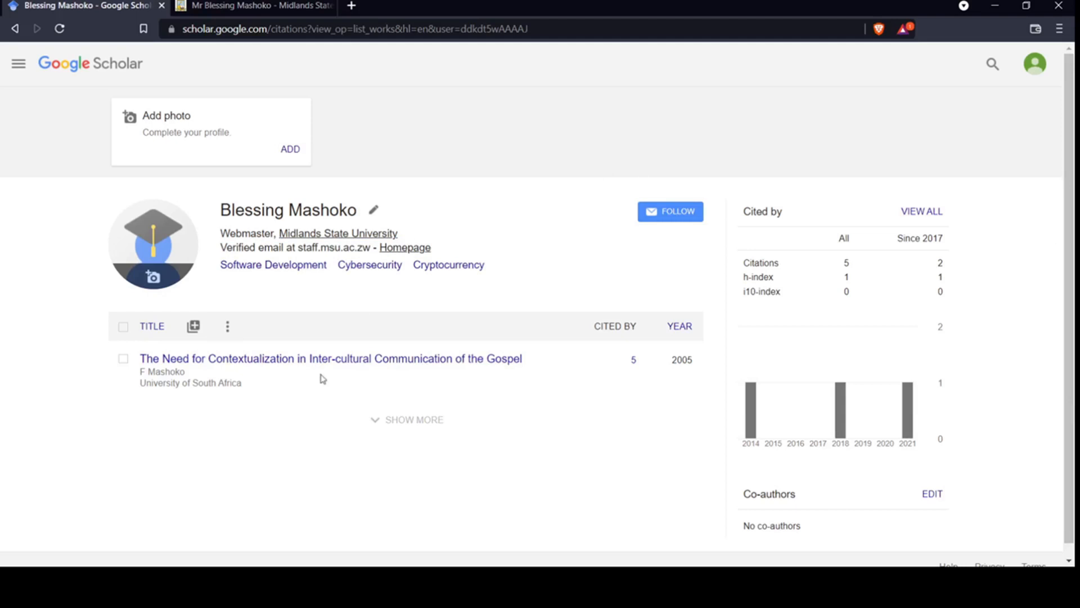
click(155, 281)
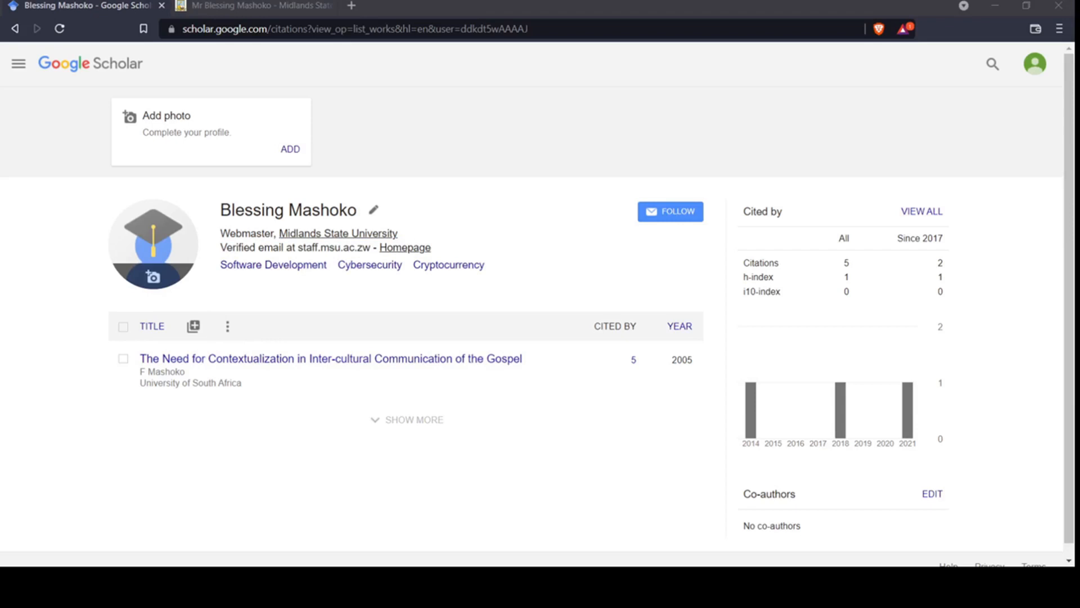
click(441, 310)
key(F5)
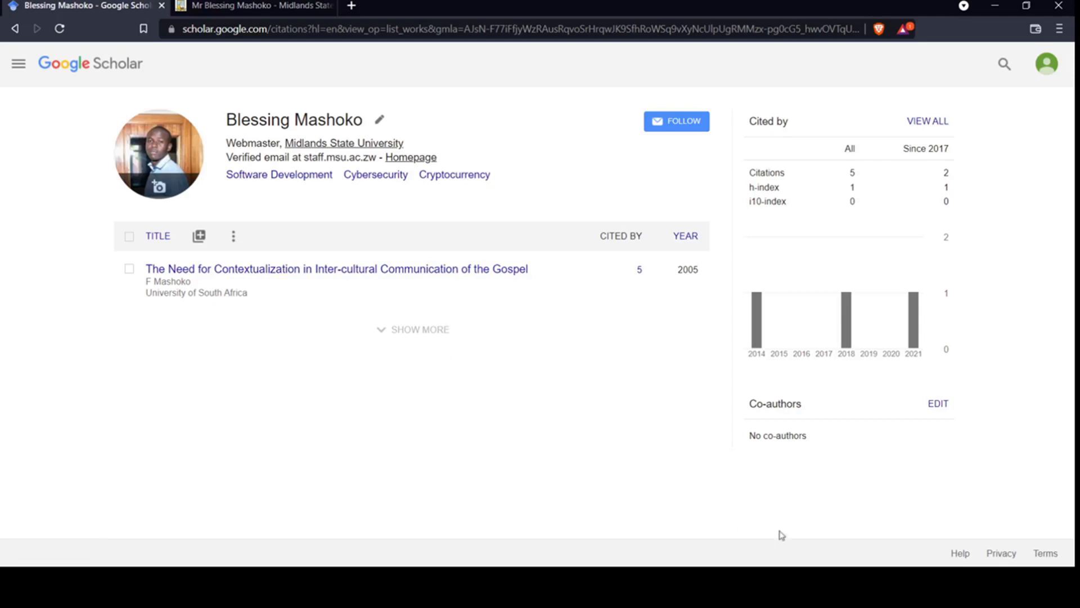
Confirm the uploaded staff photo now replaces the default avatar on the profile
click(866, 585)
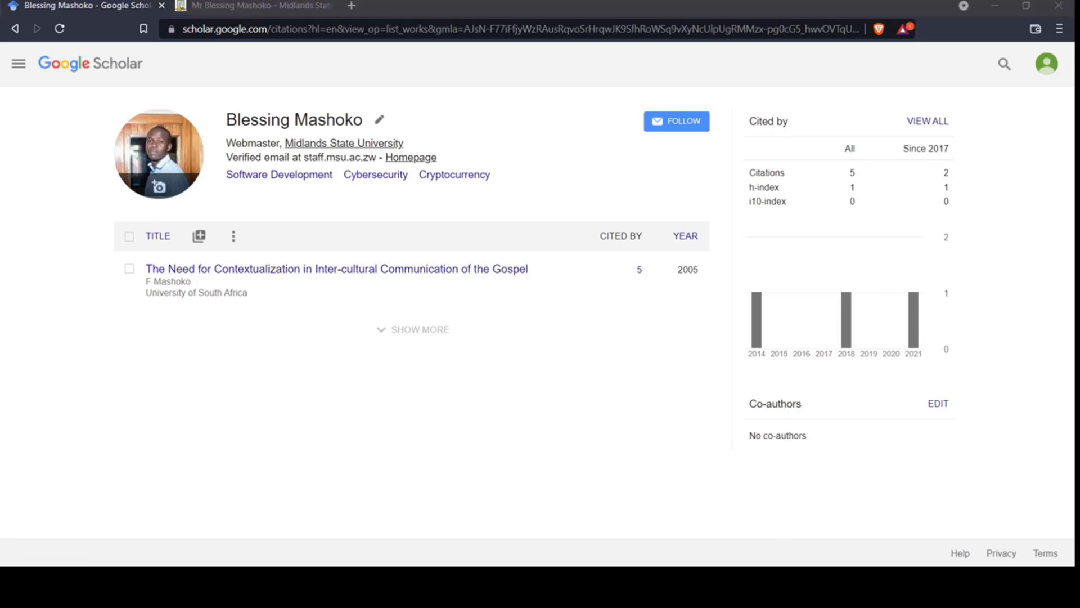